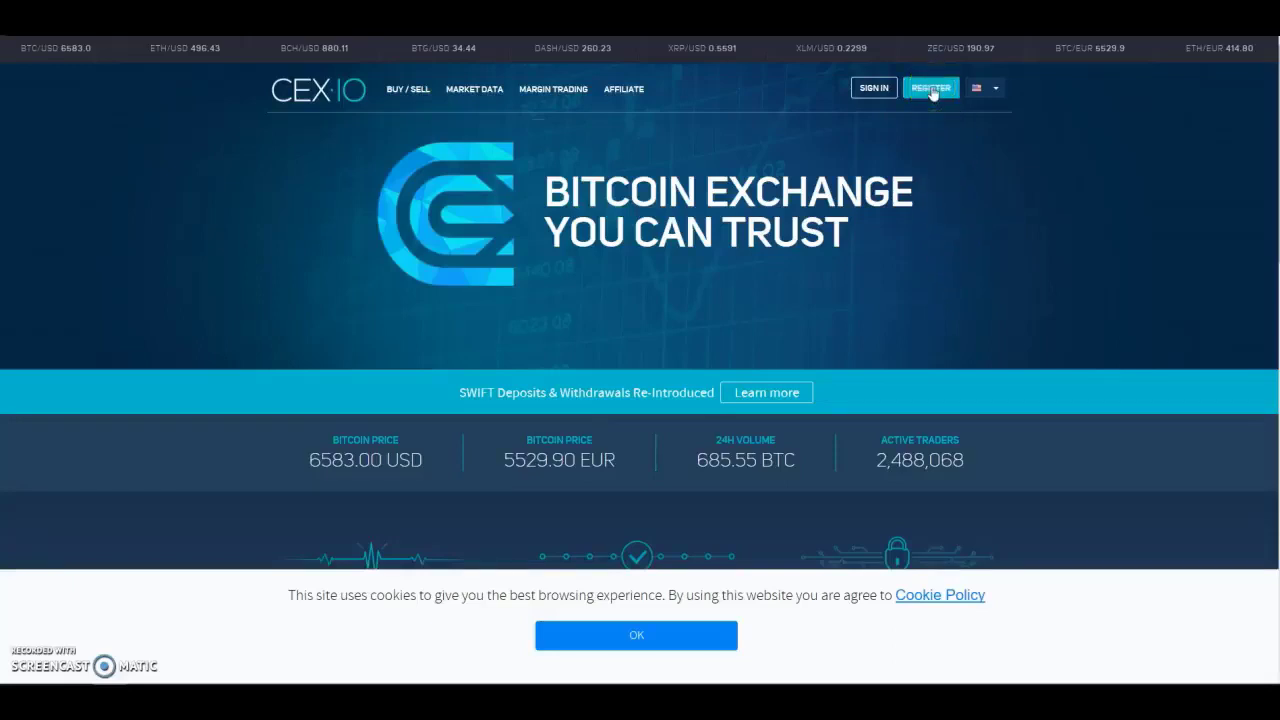
Sign in to the CEX.IO account and open the Identity verification page showing verified status.
{"action": "left_click", "coordinate": [931, 90]}
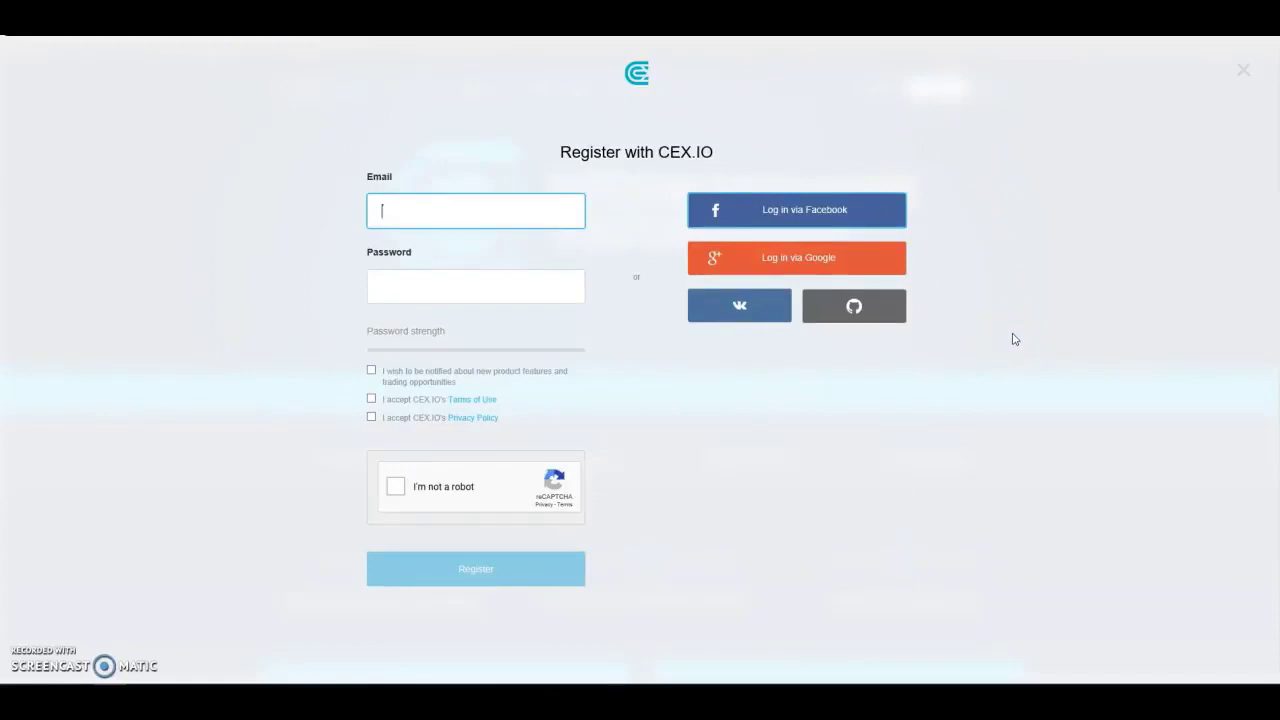
{"action": "left_click", "coordinate": [828, 234]}
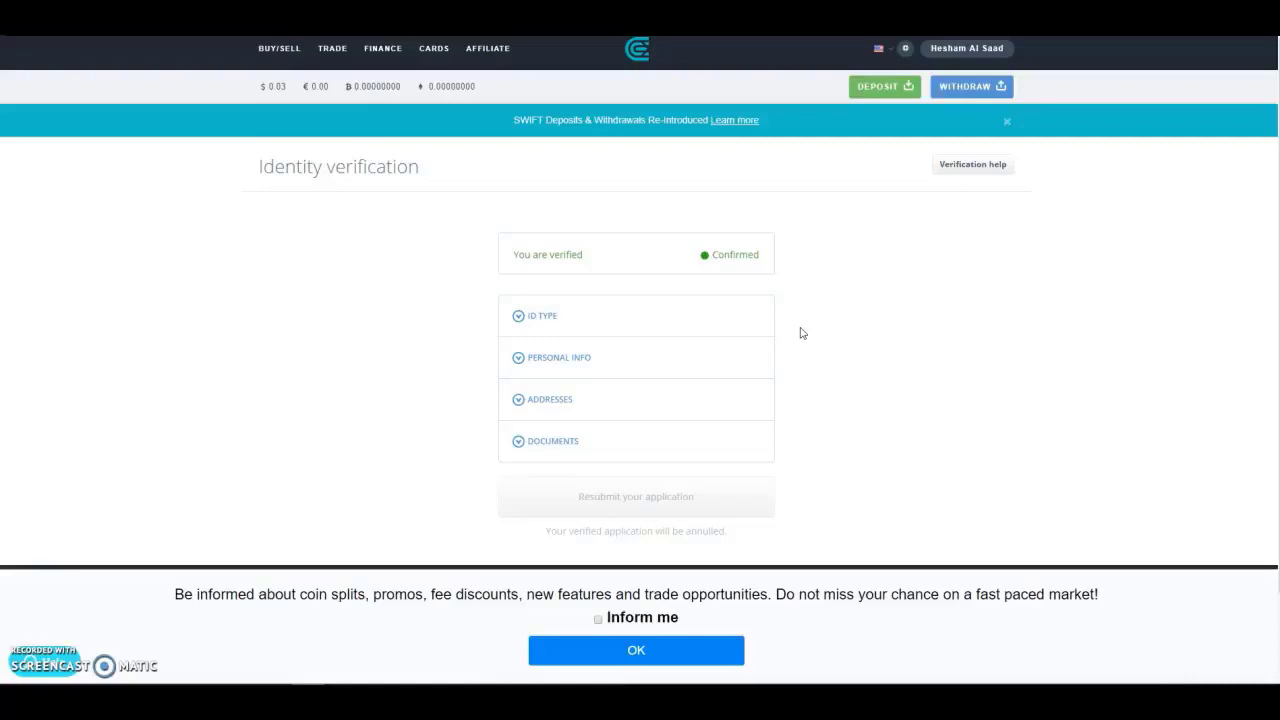
Leave the verification page and head to the CARDS section in the top navigation.
{"action": "left_click", "coordinate": [938, 288]}
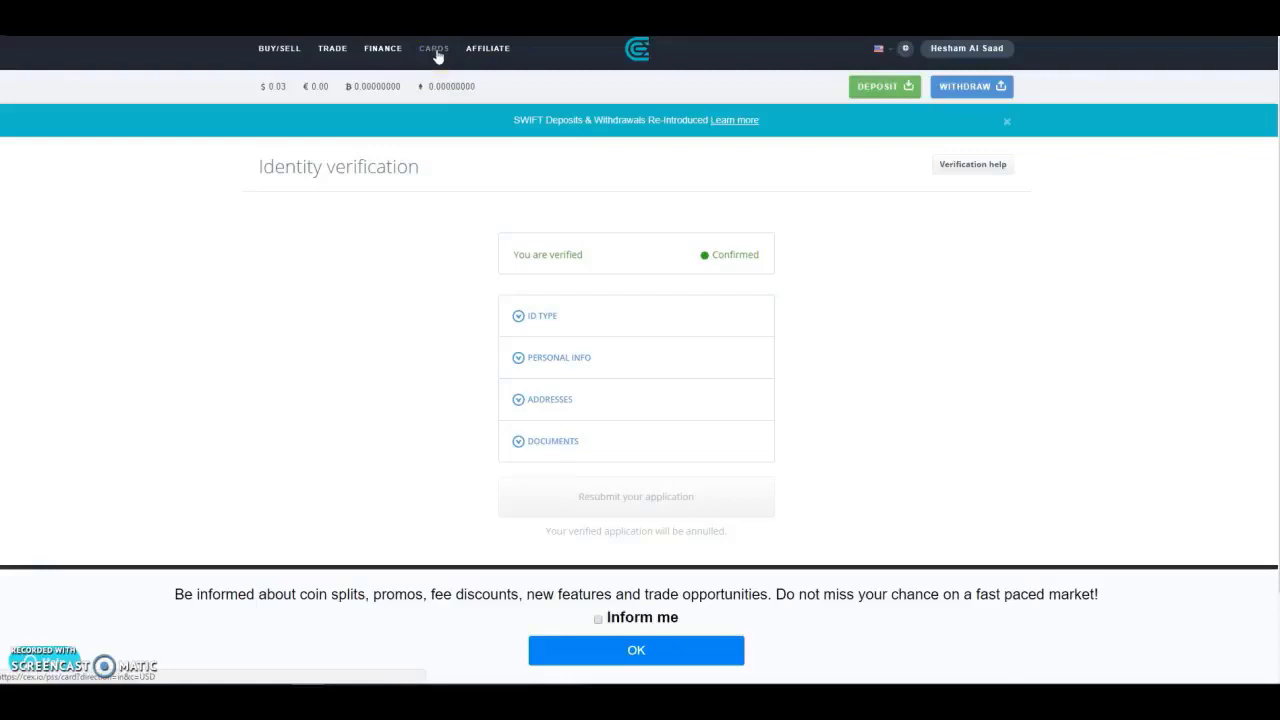
{"action": "left_click", "coordinate": [434, 52]}
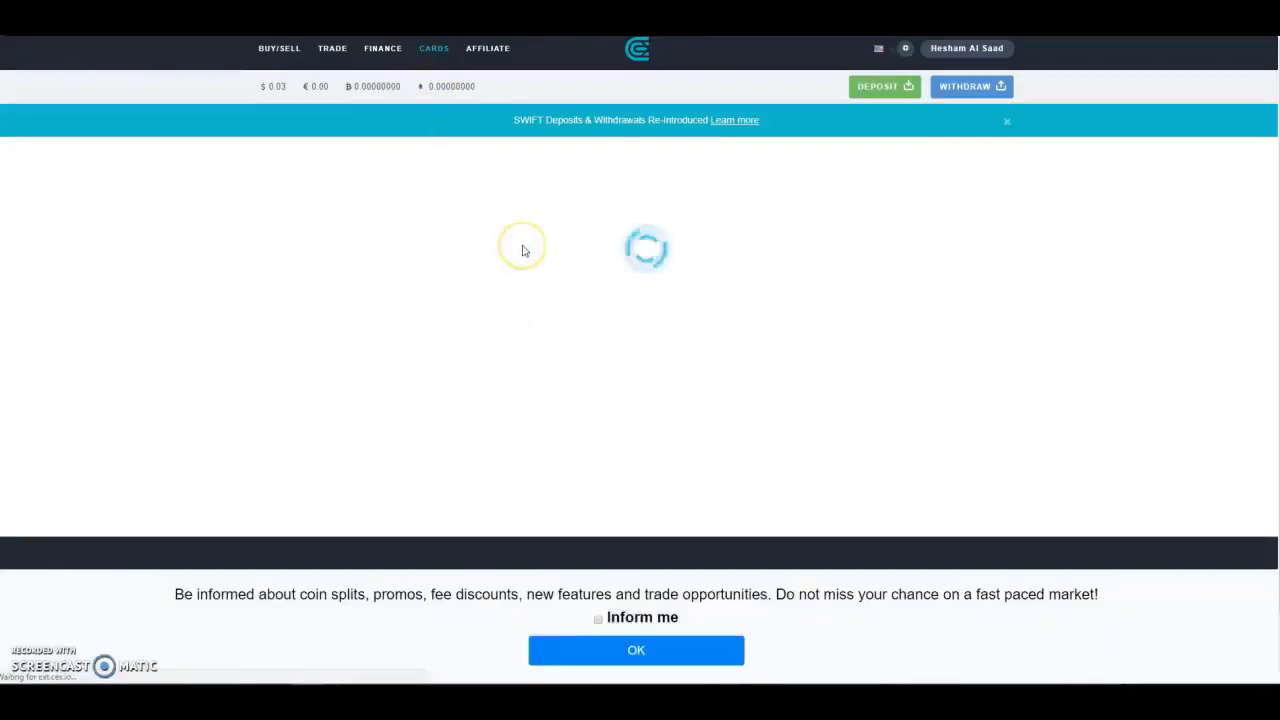
Review the Cards page listing the verified Visa card ending 1089.
{"action": "scroll", "coordinate": [522, 250], "scroll_direction": "down", "scroll_amount": 1}
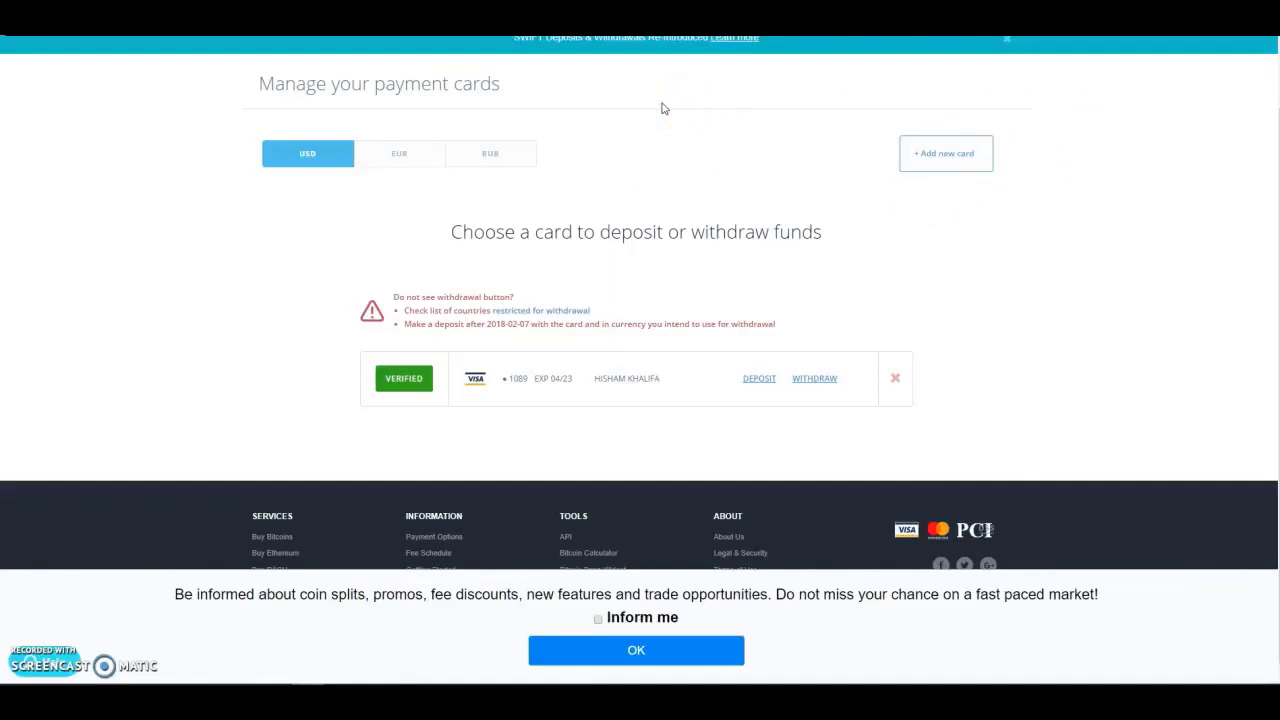
{"action": "left_click", "coordinate": [693, 154]}
{"action": "scroll", "coordinate": [640, 330], "scroll_direction": "up", "scroll_amount": 2}
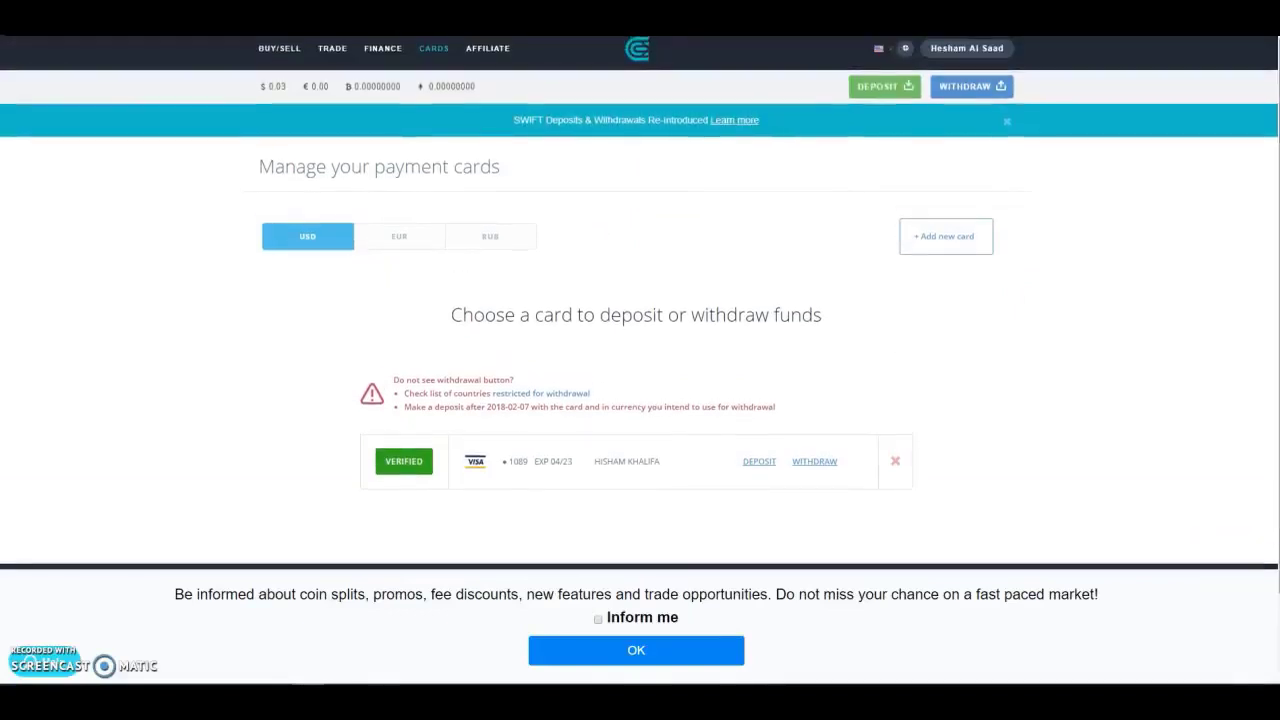
Pick the $500 Bitcoin card package: 0.0704 BTC, 518.14 USD total with commission.
{"action": "left_click", "coordinate": [274, 52]}
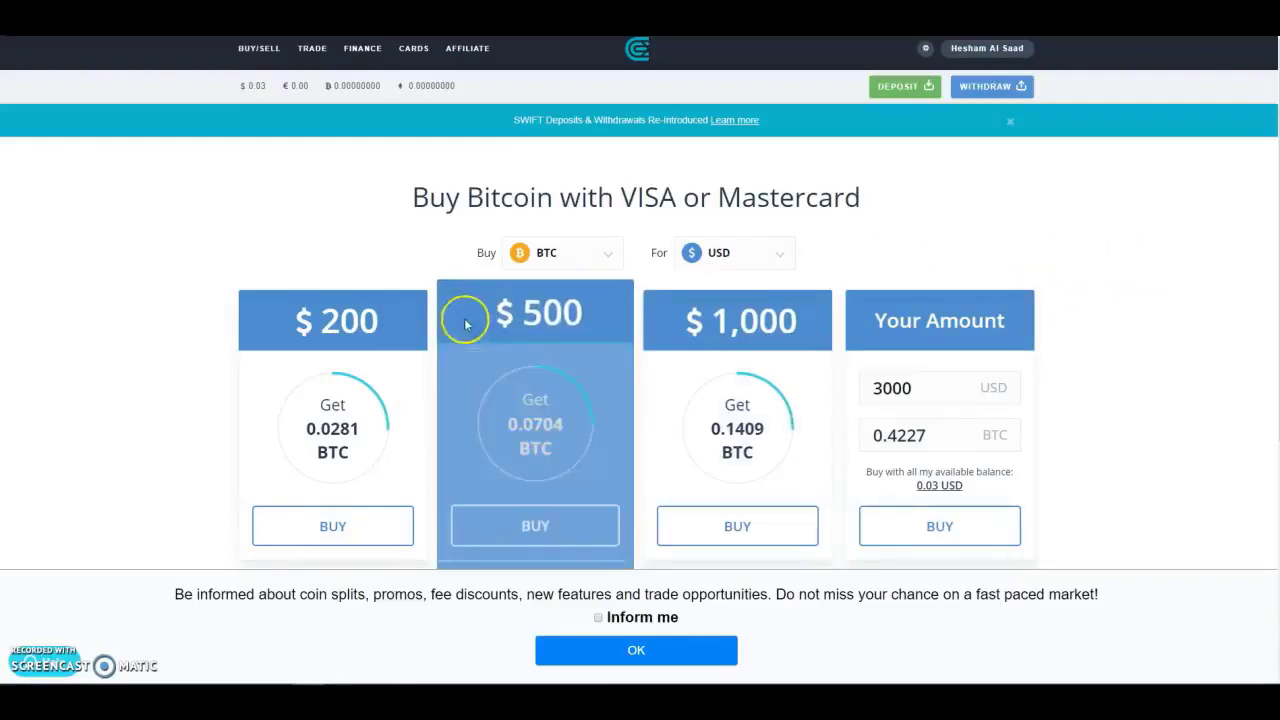
{"action": "left_click", "coordinate": [538, 314]}
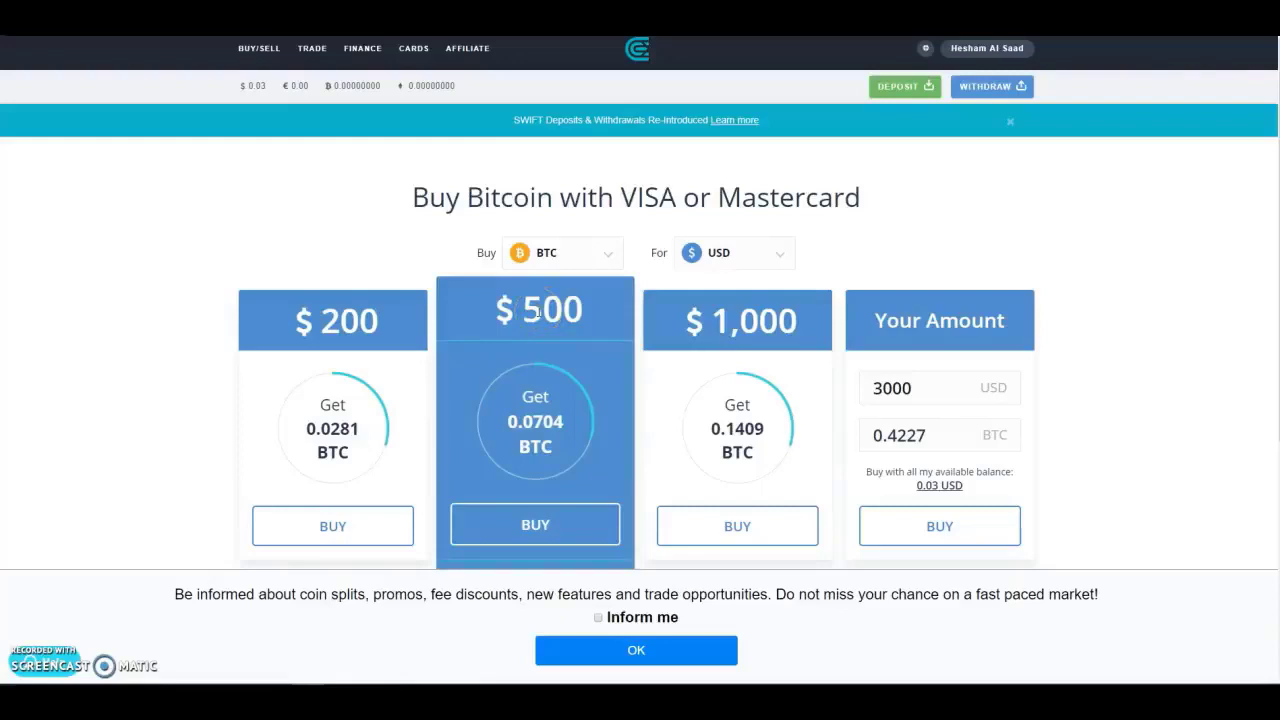
{"action": "left_click", "coordinate": [530, 522]}
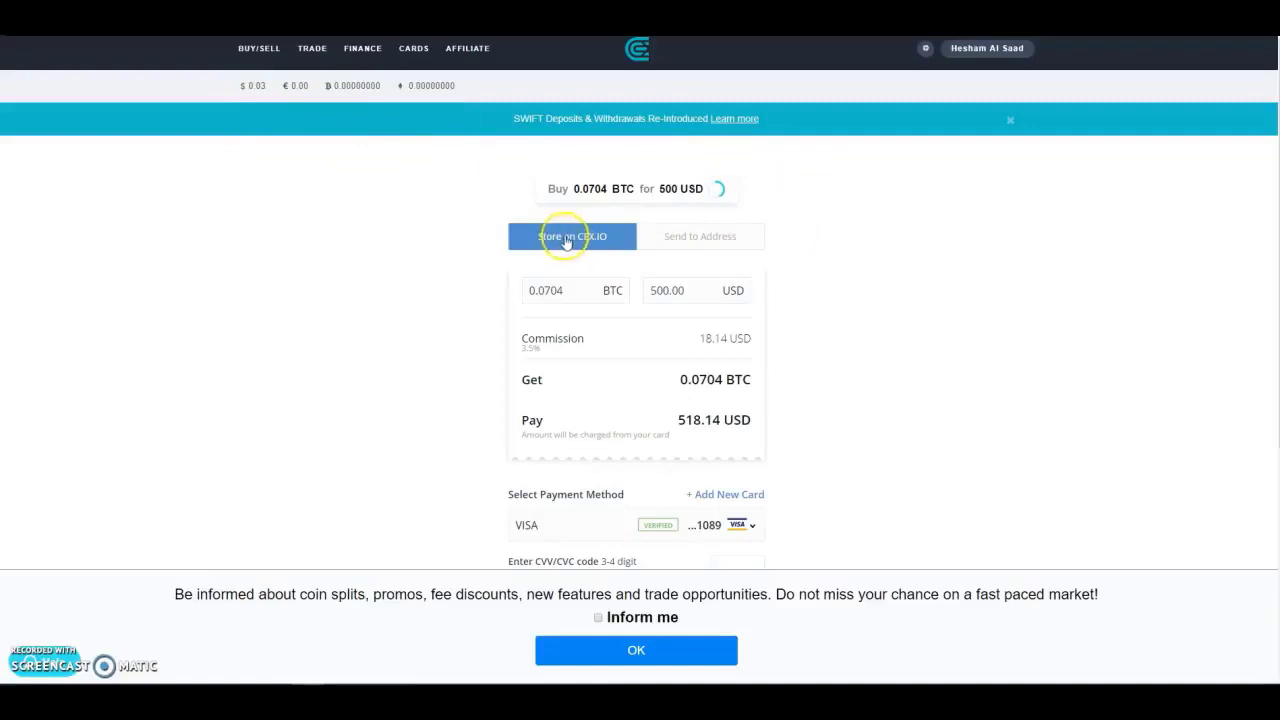
Set the purchase to Send to Address and select the BTC address field.
{"action": "left_click", "coordinate": [706, 242]}
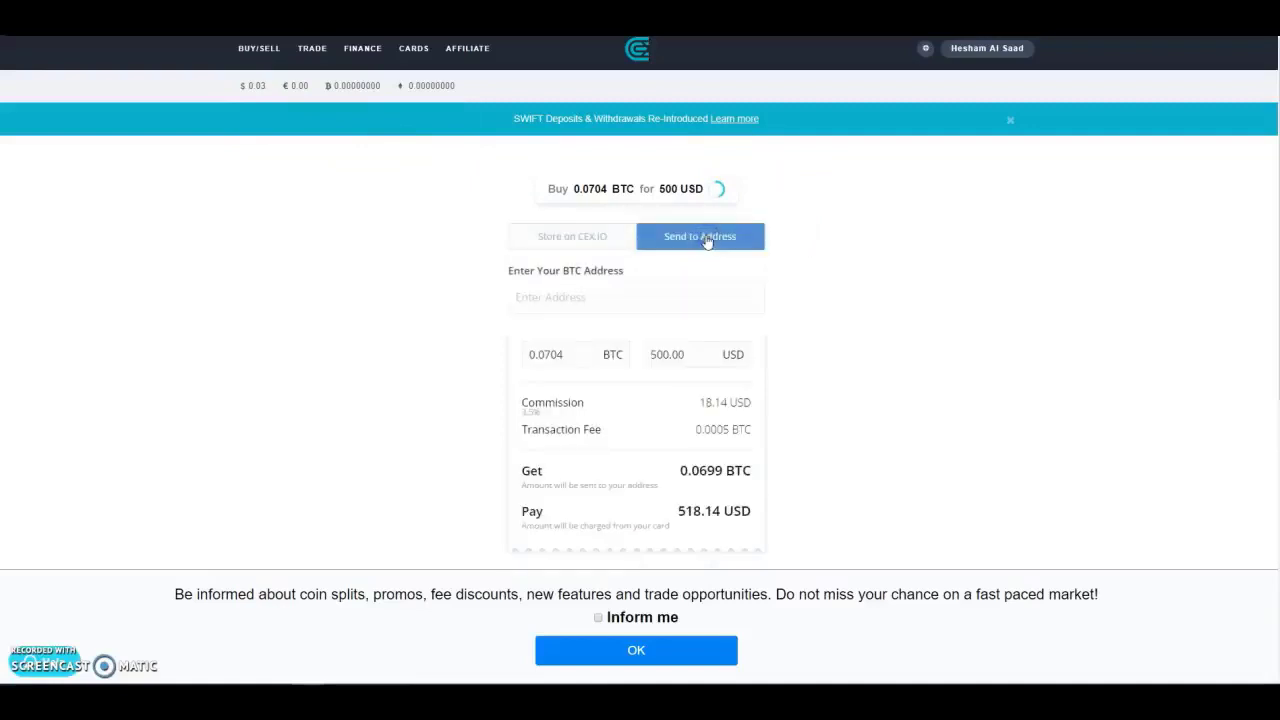
{"action": "left_click", "coordinate": [519, 299]}
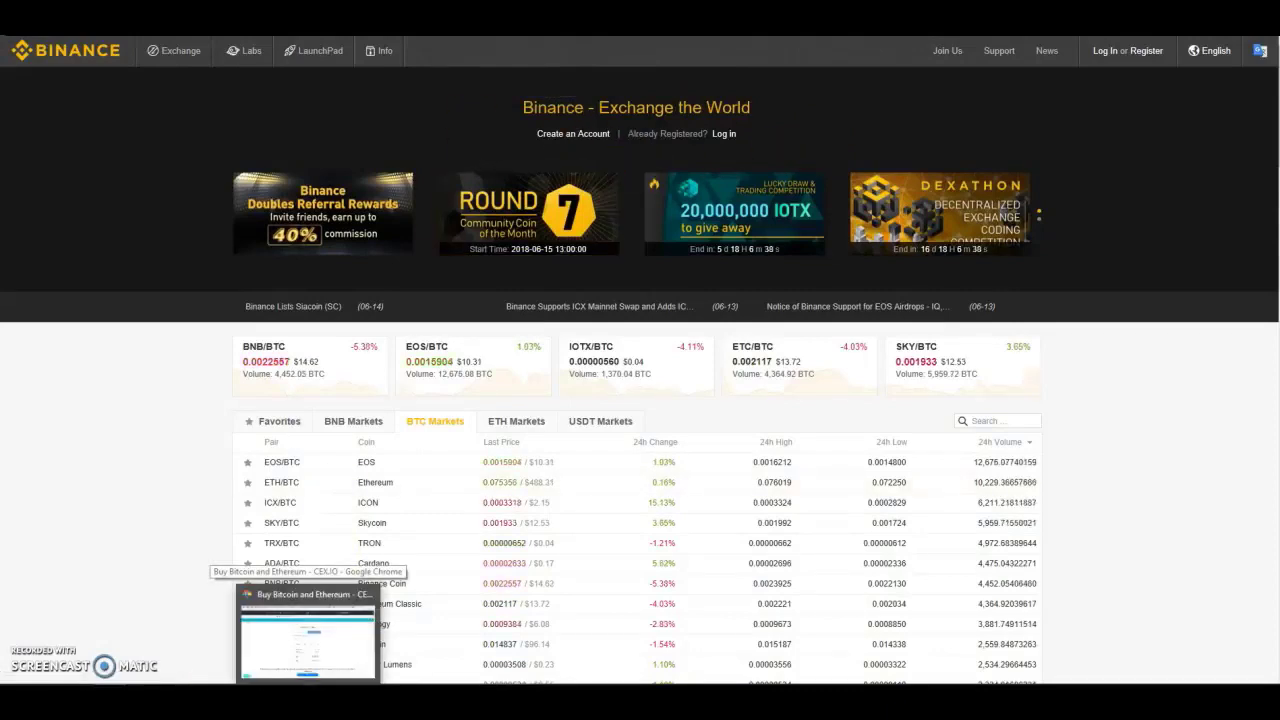
Paste the copied Binance BTC deposit address into the CEX.IO destination address field.
{"action": "left_click", "coordinate": [310, 630]}
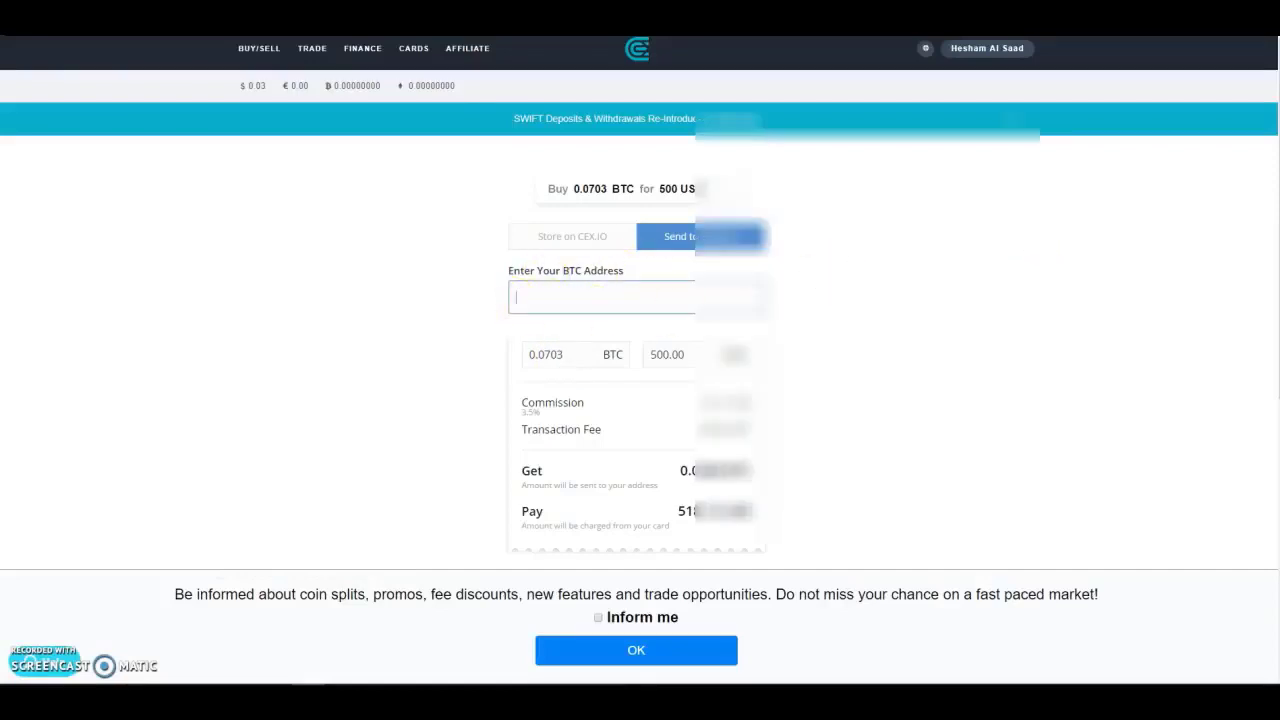
{"action": "right_click", "coordinate": [518, 298]}
{"action": "left_click", "coordinate": [549, 376]}
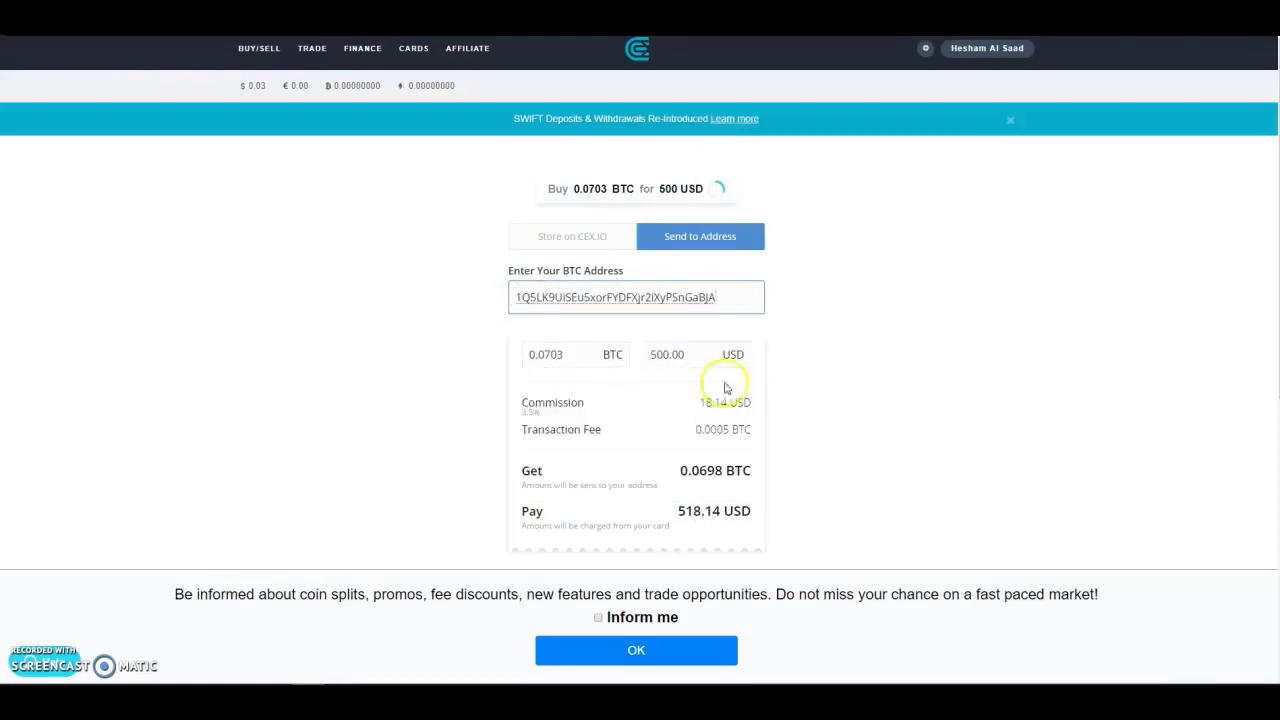
{"action": "scroll", "coordinate": [905, 393], "scroll_direction": "down", "scroll_amount": 1}
{"action": "scroll", "coordinate": [908, 394], "scroll_direction": "down", "scroll_amount": 1}
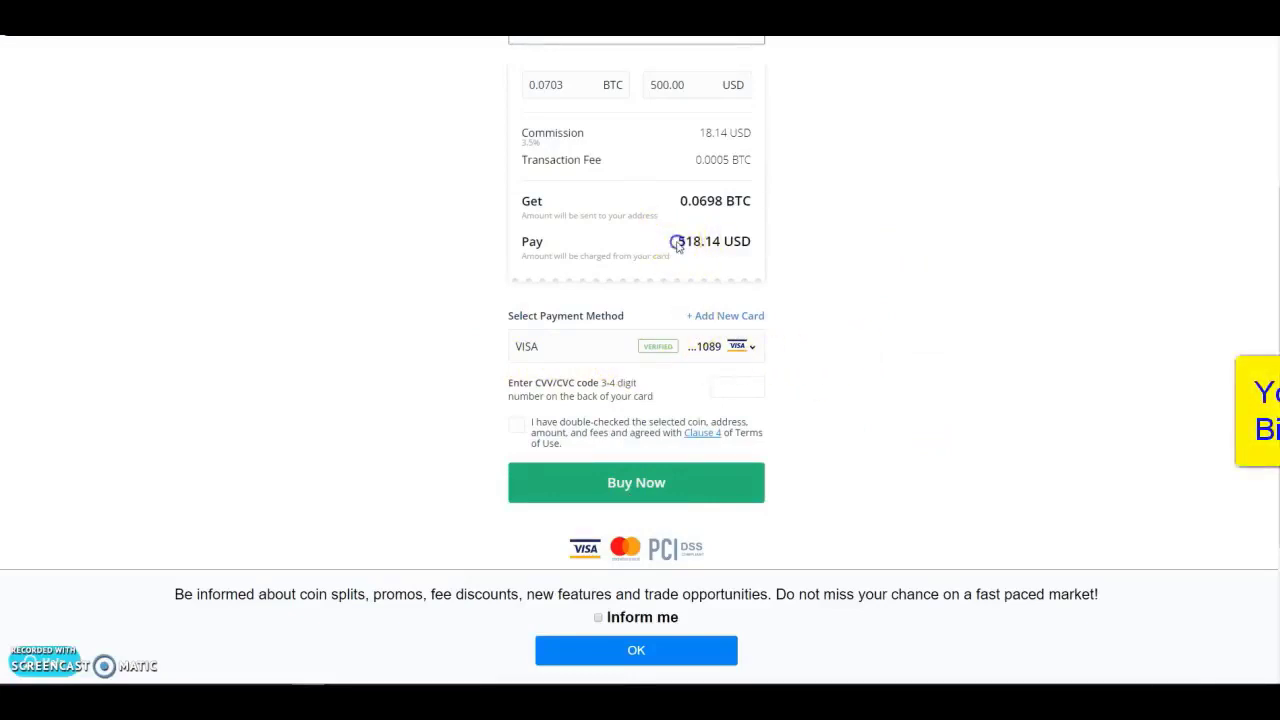
{"action": "left_click_drag", "start_coordinate": [670, 256], "coordinate": [697, 241]}
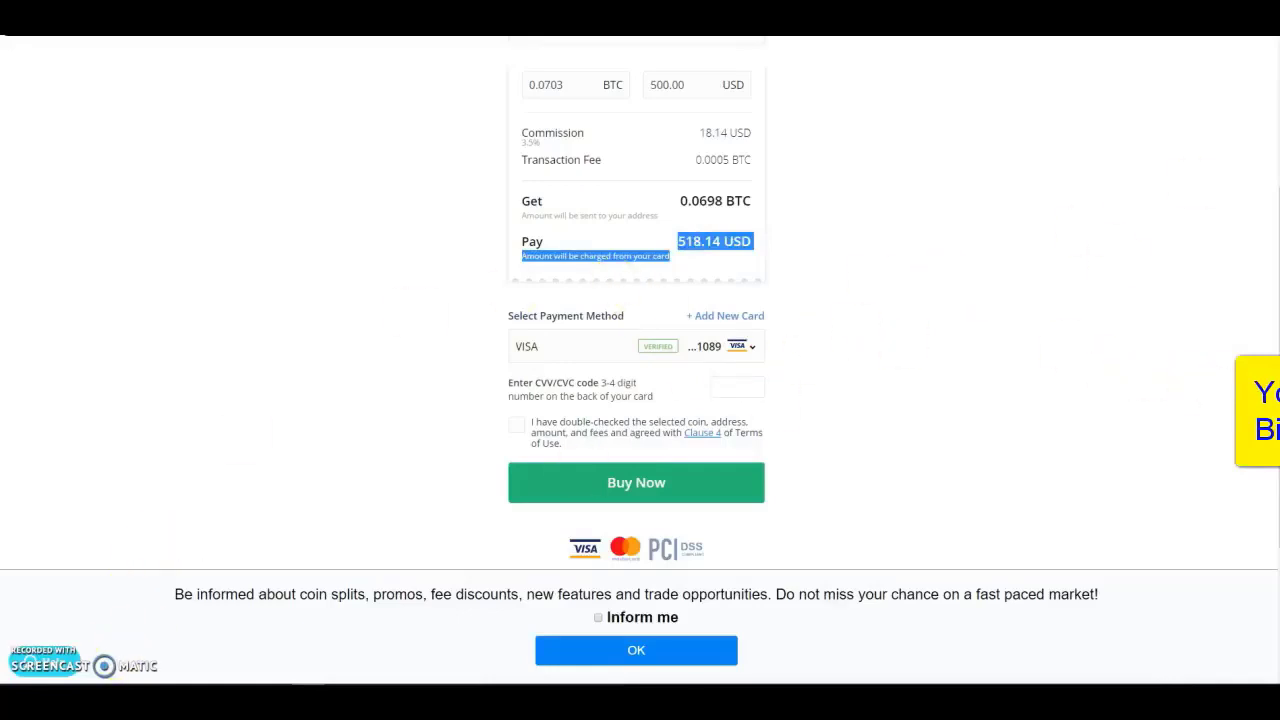
{"action": "scroll", "coordinate": [640, 360], "scroll_direction": "up", "scroll_amount": 3}
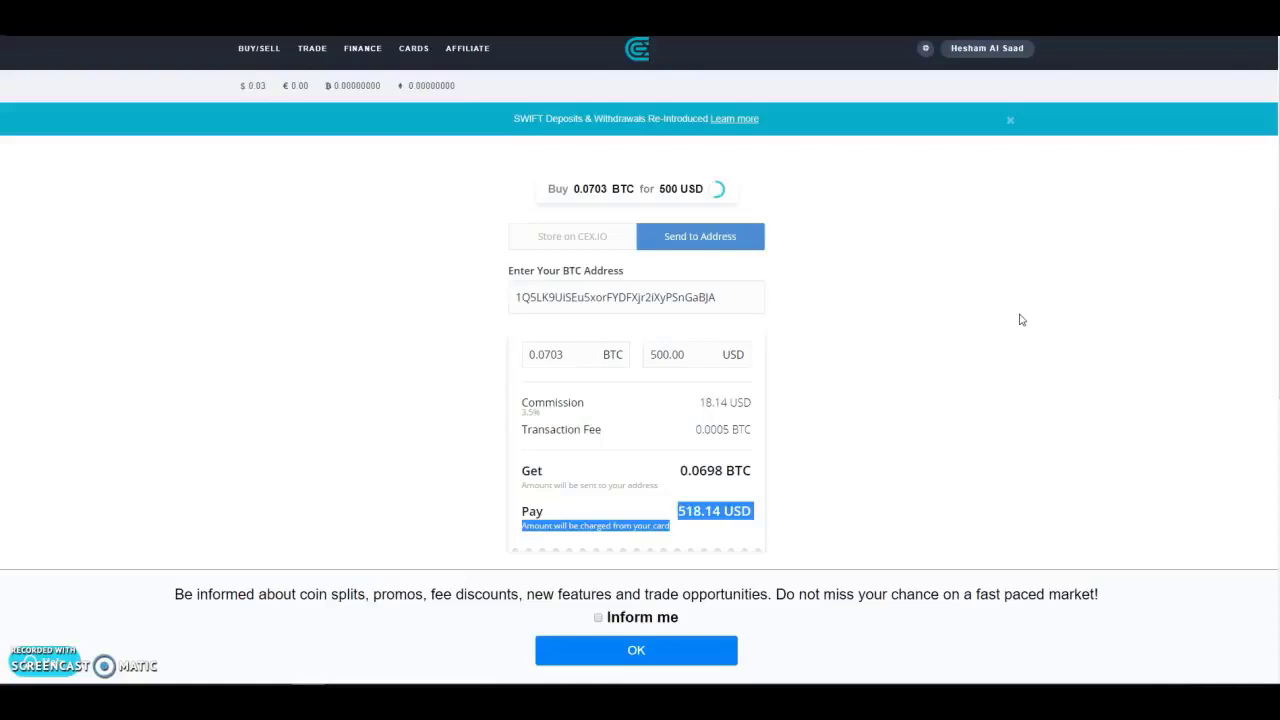
{"action": "left_click", "coordinate": [1004, 336]}
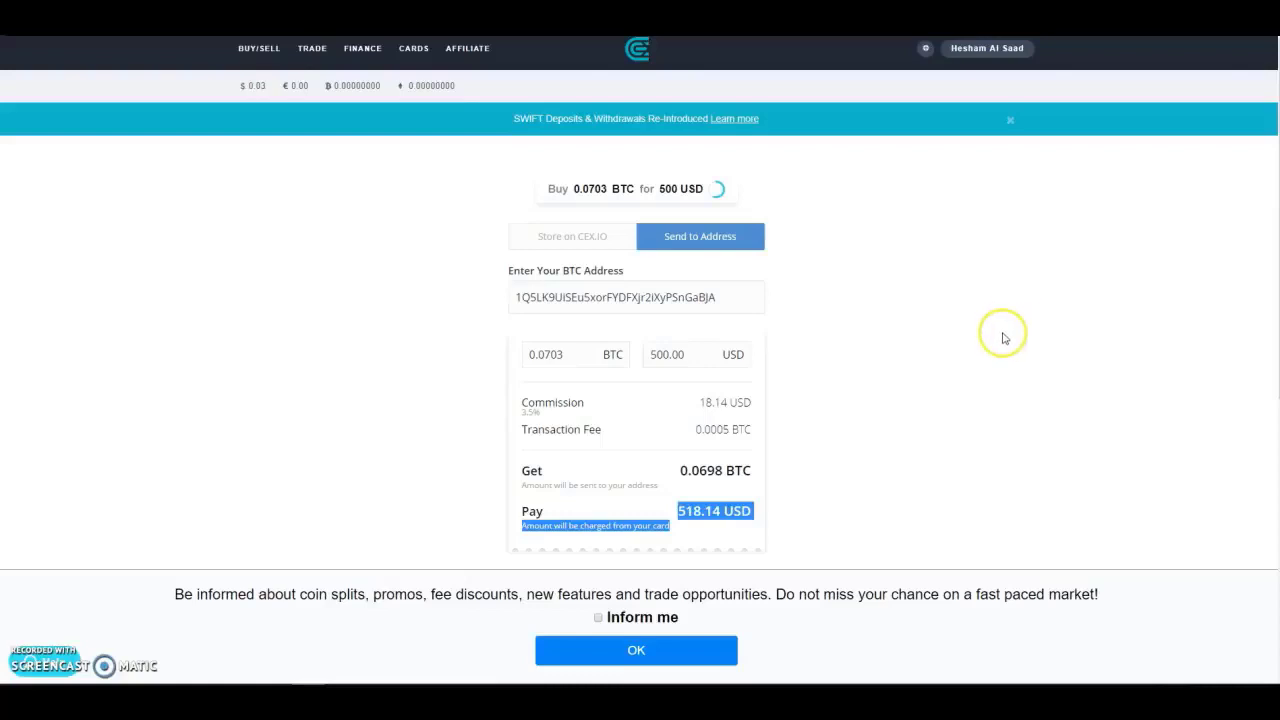